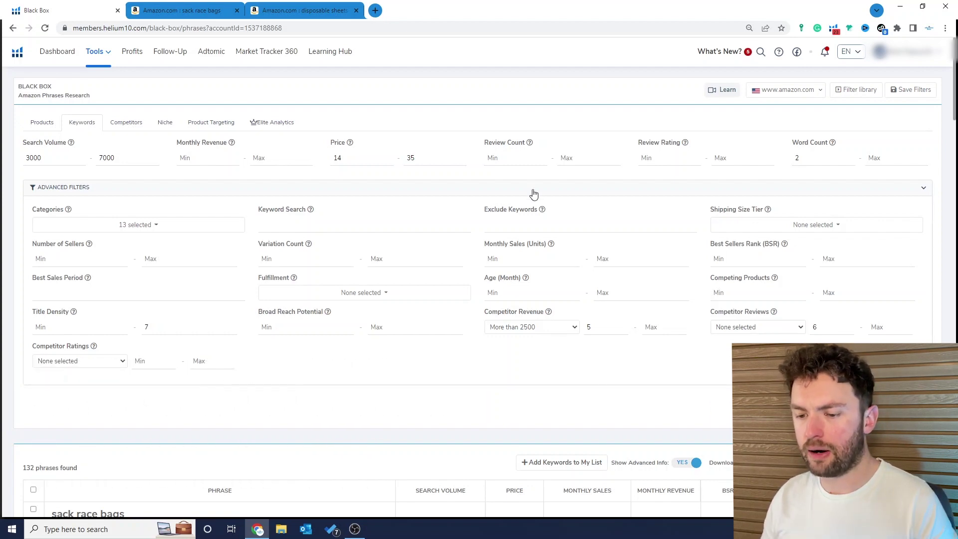
Step: Keep the competitor revenue filter at More than 2500
{"action": "mouse_move", "coordinate": [232, 144]}
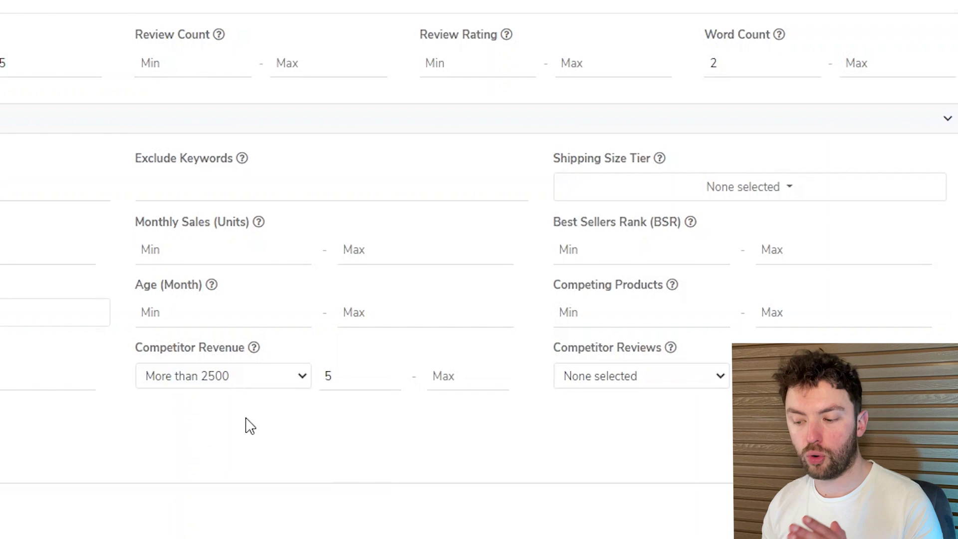
{"action": "left_click", "coordinate": [245, 387]}
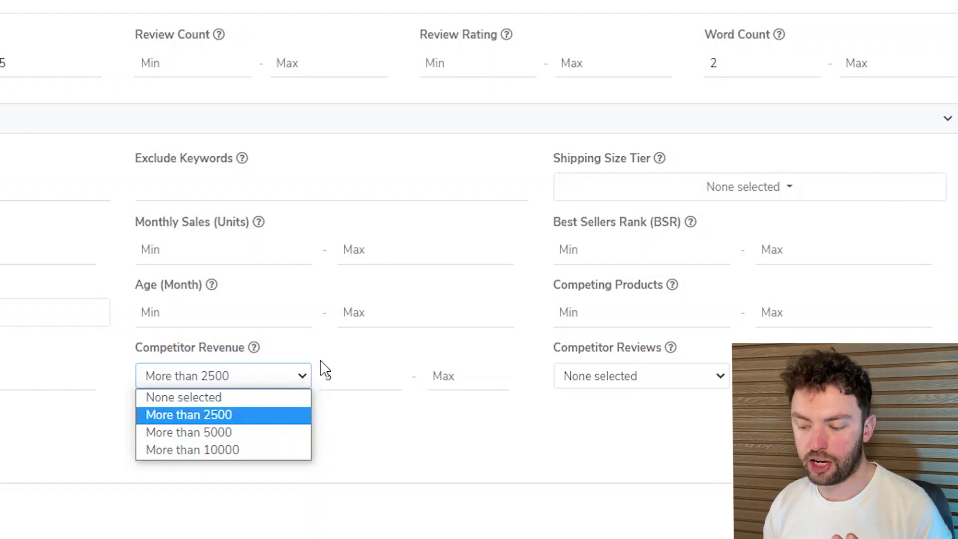
{"action": "left_click", "coordinate": [257, 418]}
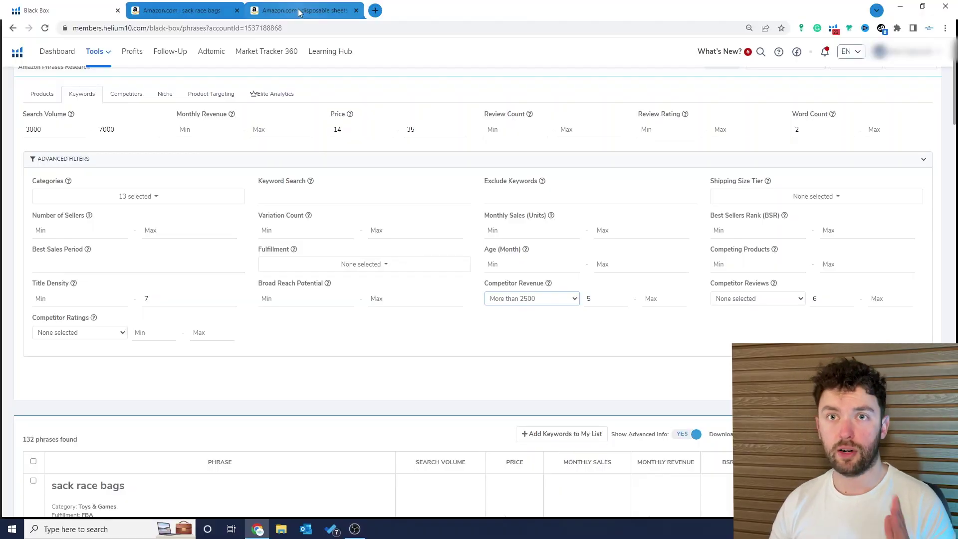
Step: Glance at the Amazon search results for disposable sheets for travel
{"action": "mouse_move", "coordinate": [298, 10]}
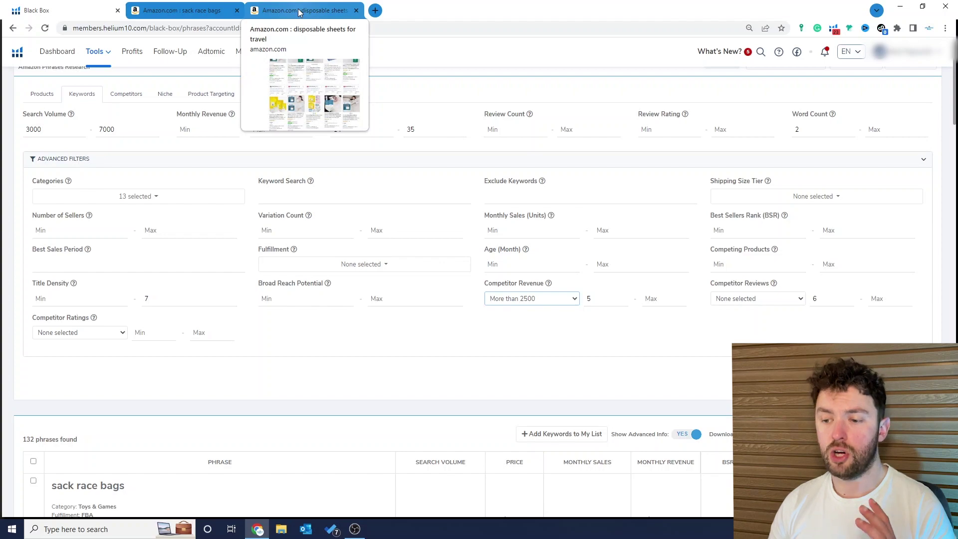
{"action": "left_click", "coordinate": [293, 11]}
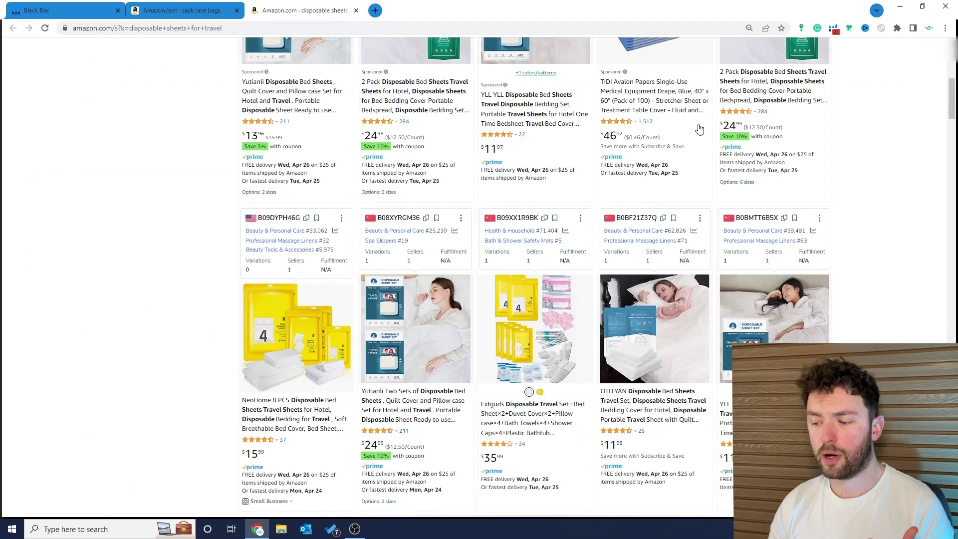
{"action": "scroll", "coordinate": [764, 193], "scroll_direction": "up", "scroll_amount": 8}
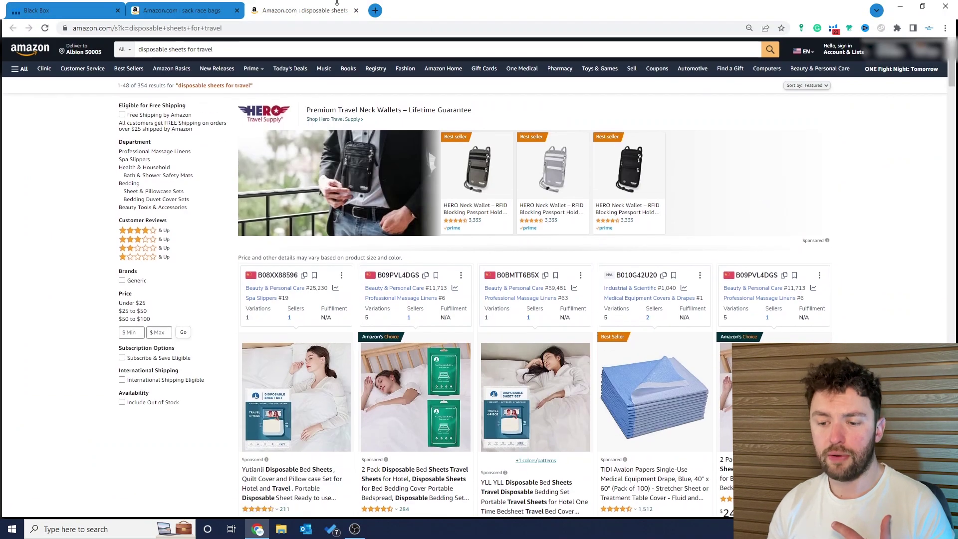
Step: Back in Black Box, highlight disposable sheets' $20.41 price and $9,985.17 monthly revenue
{"action": "left_click", "coordinate": [60, 10]}
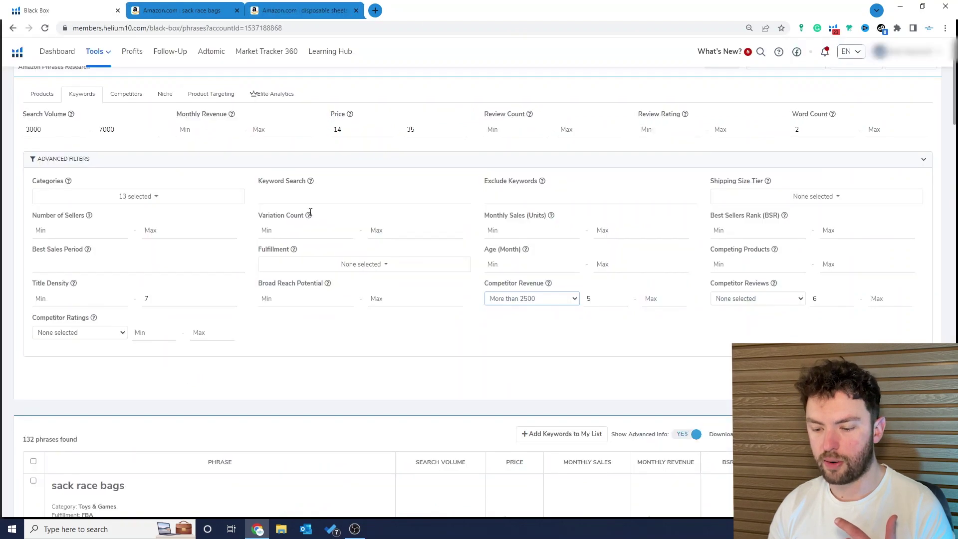
{"action": "scroll", "coordinate": [310, 212], "scroll_direction": "down", "scroll_amount": 20}
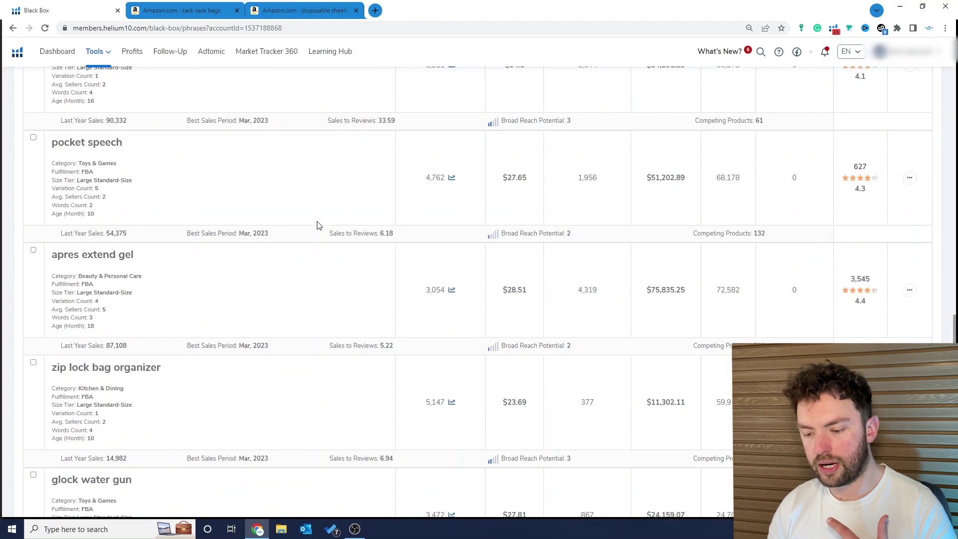
{"action": "scroll", "coordinate": [317, 225], "scroll_direction": "down", "scroll_amount": 10}
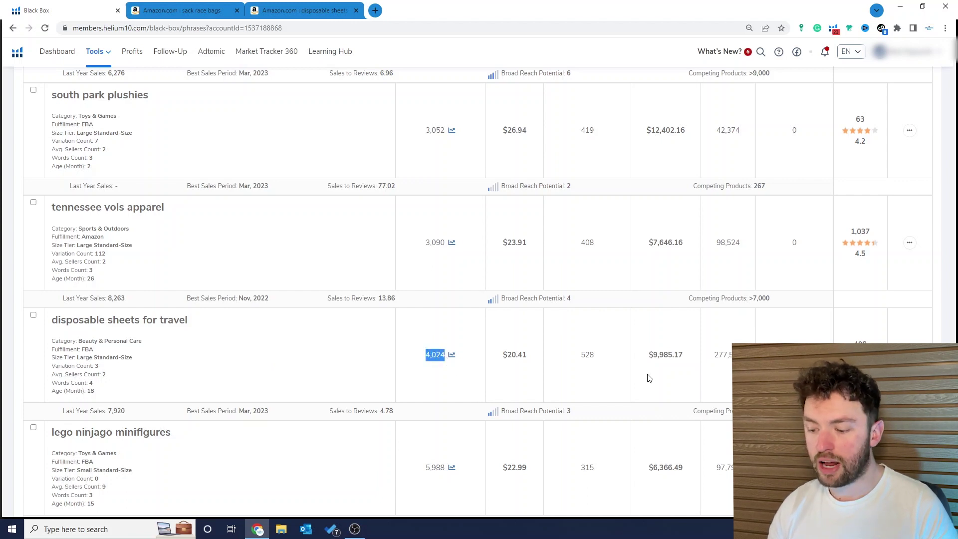
{"action": "left_click_drag", "start_coordinate": [503, 359], "coordinate": [524, 356]}
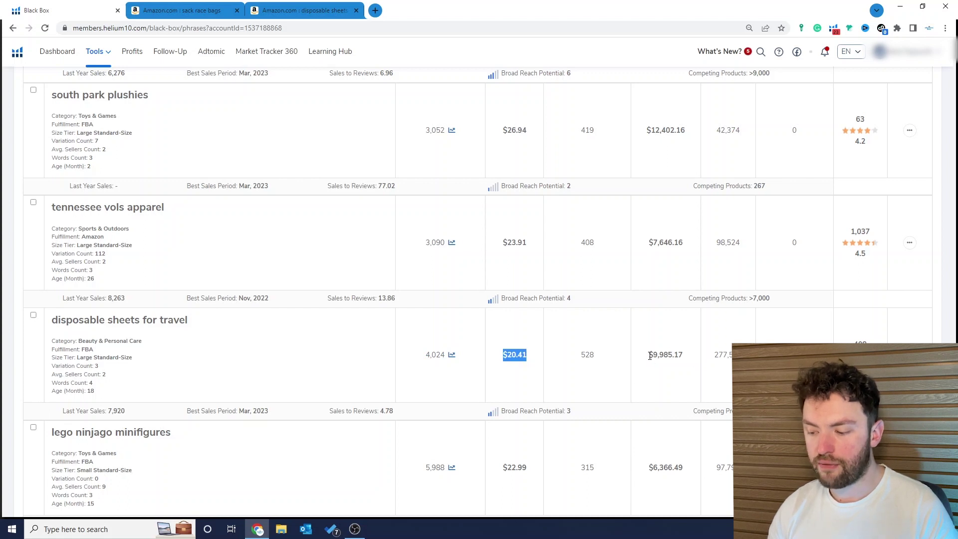
{"action": "left_click_drag", "start_coordinate": [649, 356], "coordinate": [682, 356]}
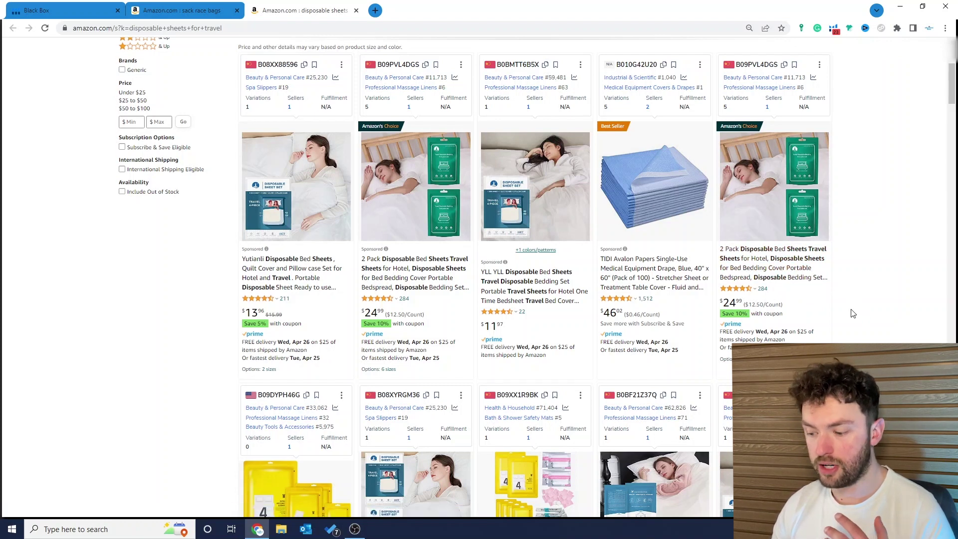
Step: Scroll through the 'disposable sheets for travel' Amazon listings to review competing products
{"action": "scroll", "coordinate": [853, 313], "scroll_direction": "down", "scroll_amount": 1}
{"action": "scroll", "coordinate": [853, 314], "scroll_direction": "down", "scroll_amount": 5}
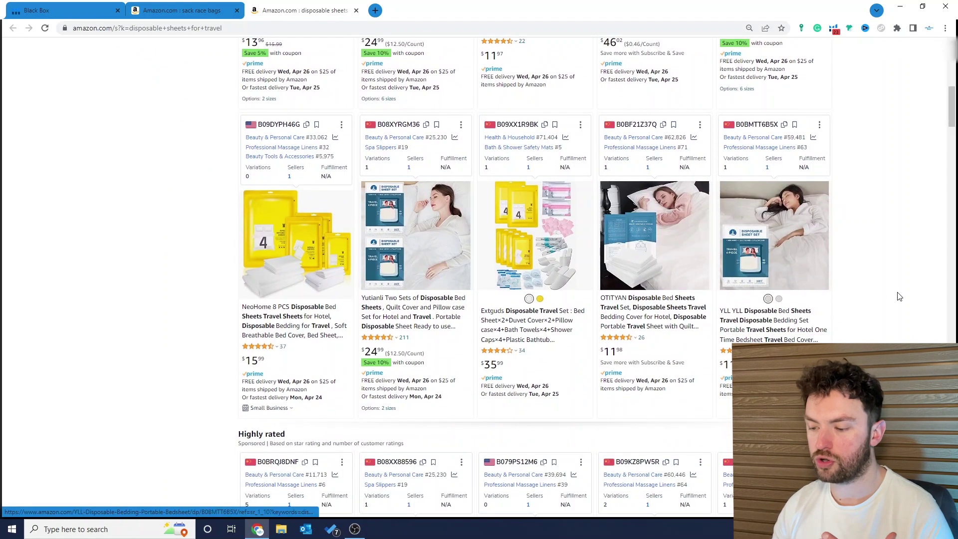
{"action": "scroll", "coordinate": [898, 298], "scroll_direction": "down", "scroll_amount": 5}
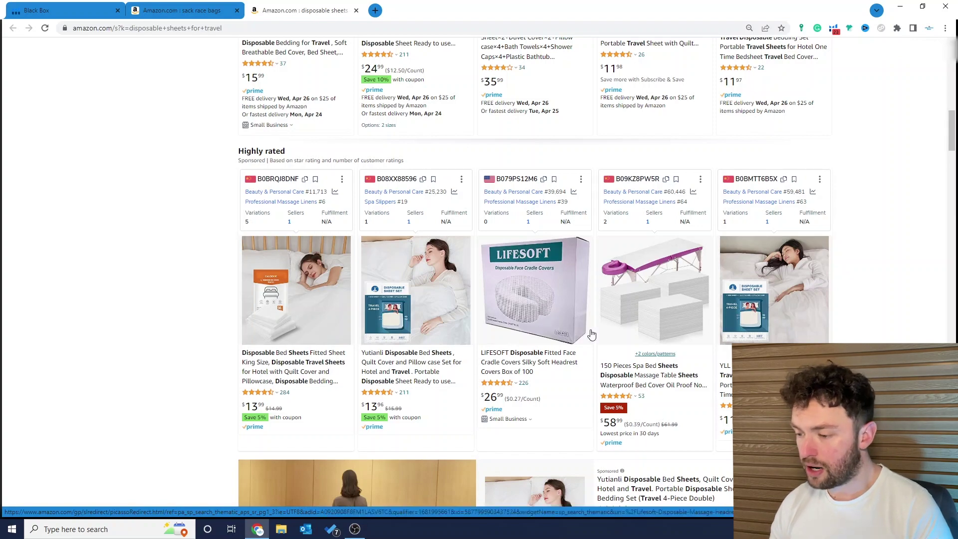
{"action": "scroll", "coordinate": [727, 340], "scroll_direction": "down", "scroll_amount": 5}
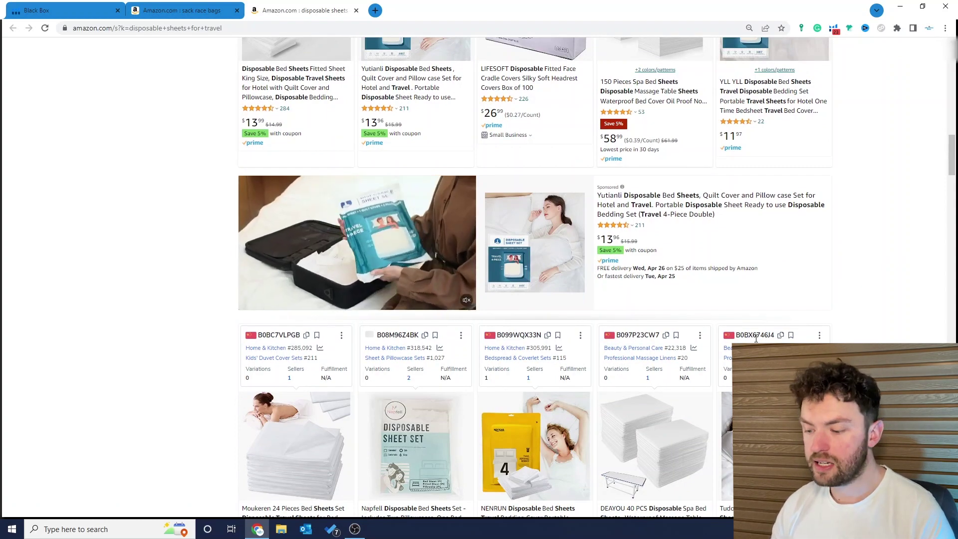
{"action": "scroll", "coordinate": [756, 339], "scroll_direction": "down", "scroll_amount": 3}
{"action": "scroll", "coordinate": [756, 339], "scroll_direction": "down", "scroll_amount": 5}
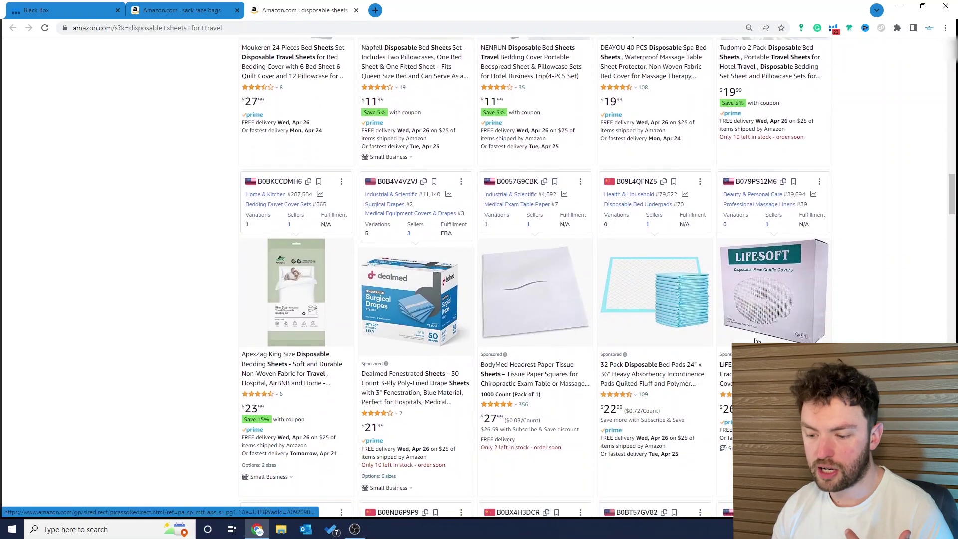
{"action": "scroll", "coordinate": [757, 341], "scroll_direction": "down", "scroll_amount": 2}
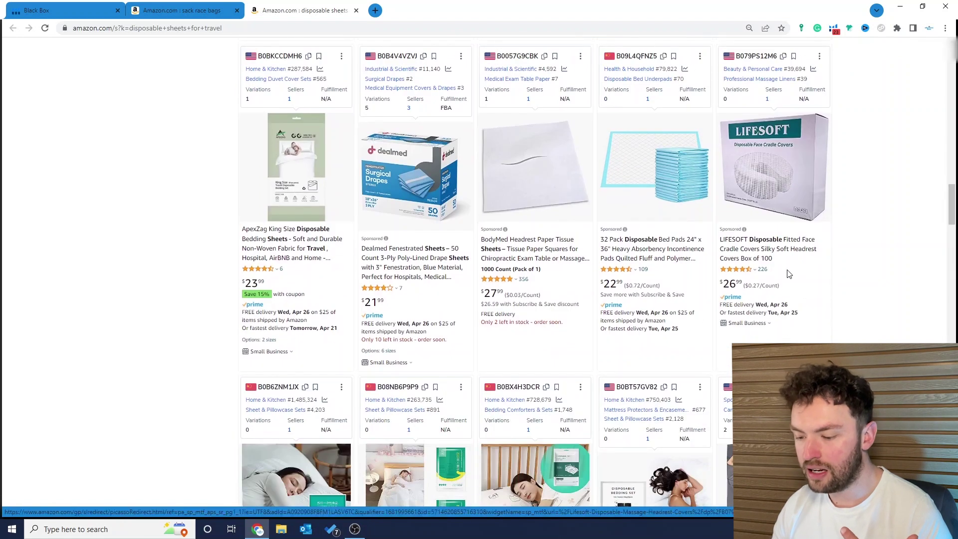
{"action": "scroll", "coordinate": [789, 274], "scroll_direction": "down", "scroll_amount": 4}
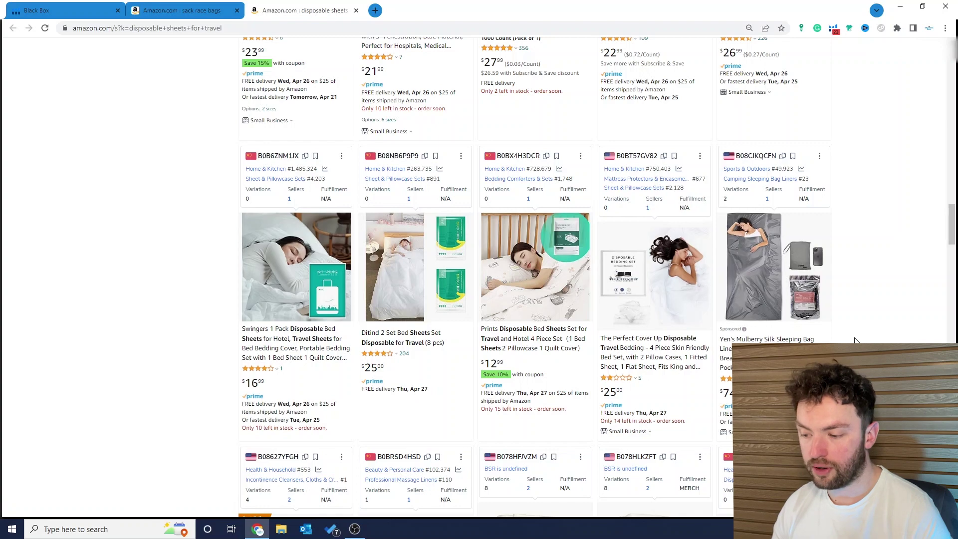
{"action": "scroll", "coordinate": [854, 341], "scroll_direction": "down", "scroll_amount": 5}
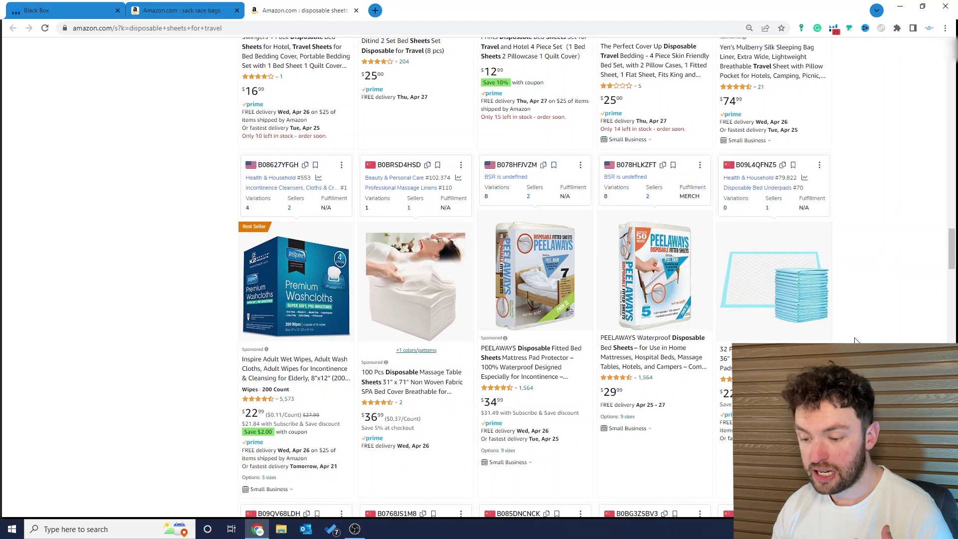
{"action": "scroll", "coordinate": [854, 341], "scroll_direction": "down", "scroll_amount": 5}
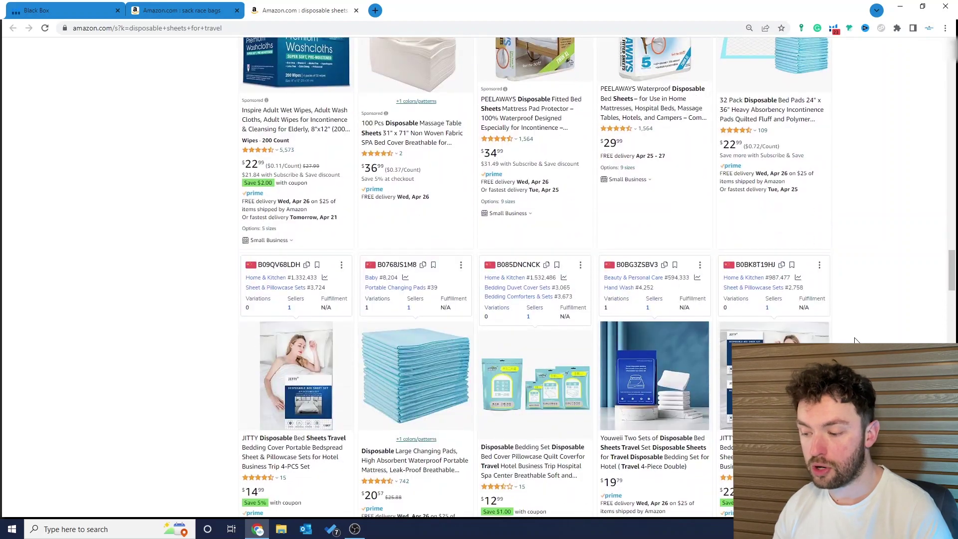
{"action": "scroll", "coordinate": [855, 341], "scroll_direction": "down", "scroll_amount": 6}
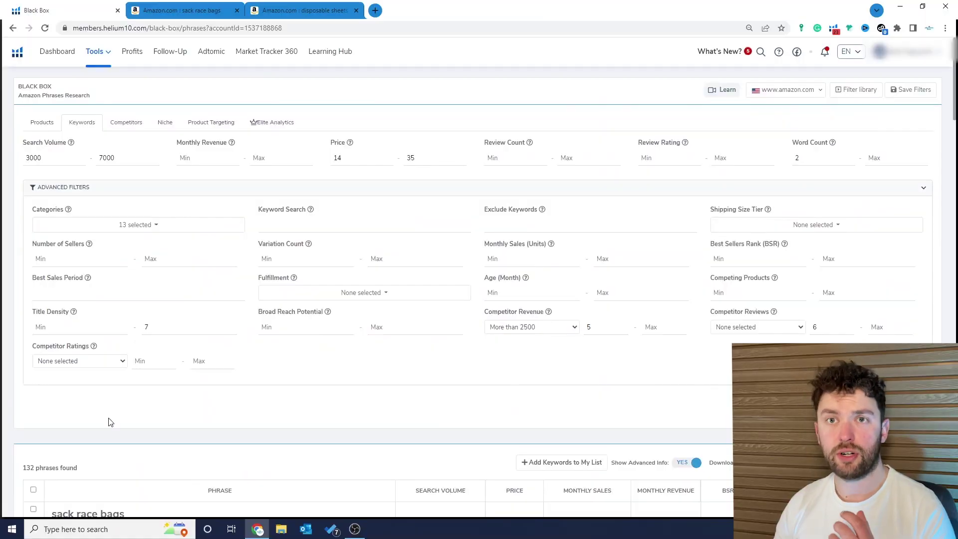
Step: Highlight sack race bags' $25.68 price and $12,913.75 revenue, then view its Amazon results
{"action": "scroll", "coordinate": [110, 422], "scroll_direction": "down", "scroll_amount": 5}
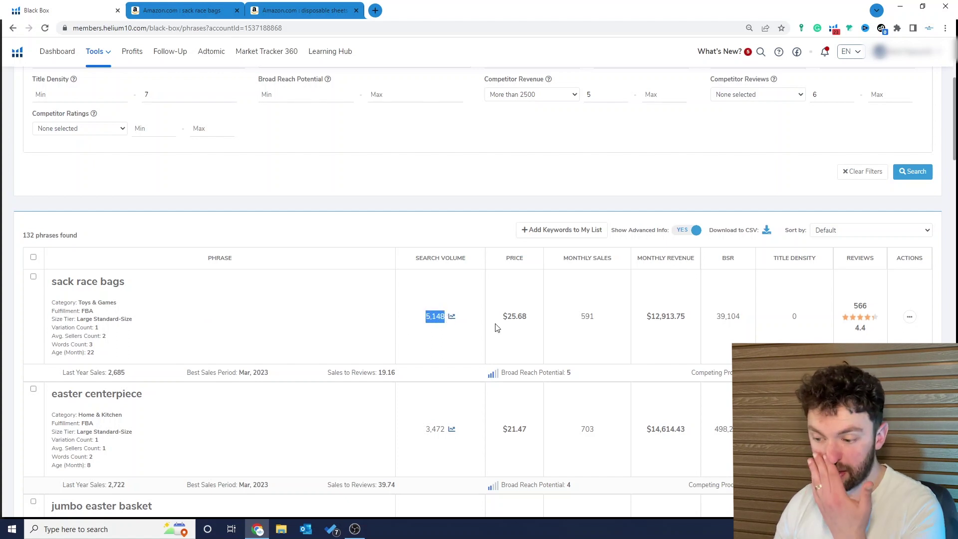
{"action": "left_click_drag", "start_coordinate": [530, 325], "coordinate": [502, 325]}
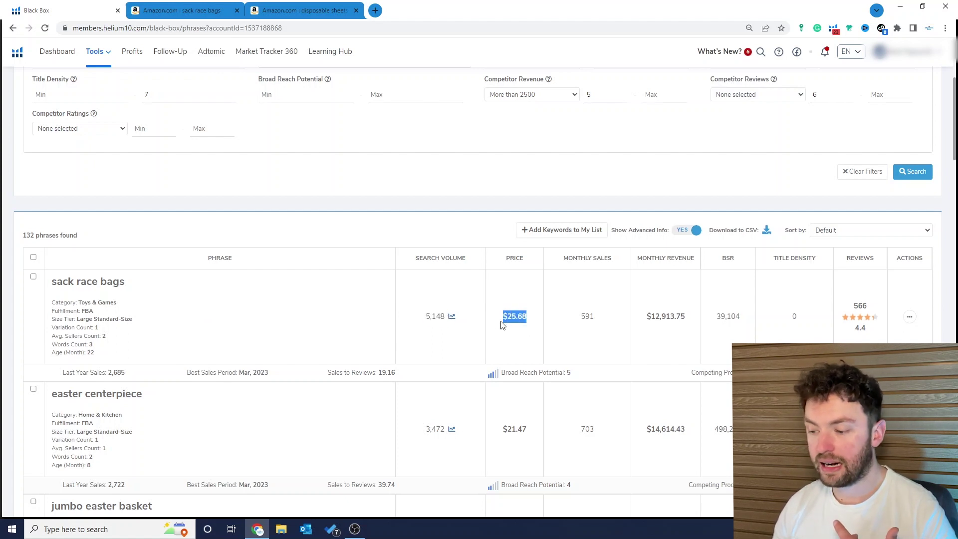
{"action": "left_click_drag", "start_coordinate": [692, 325], "coordinate": [654, 320]}
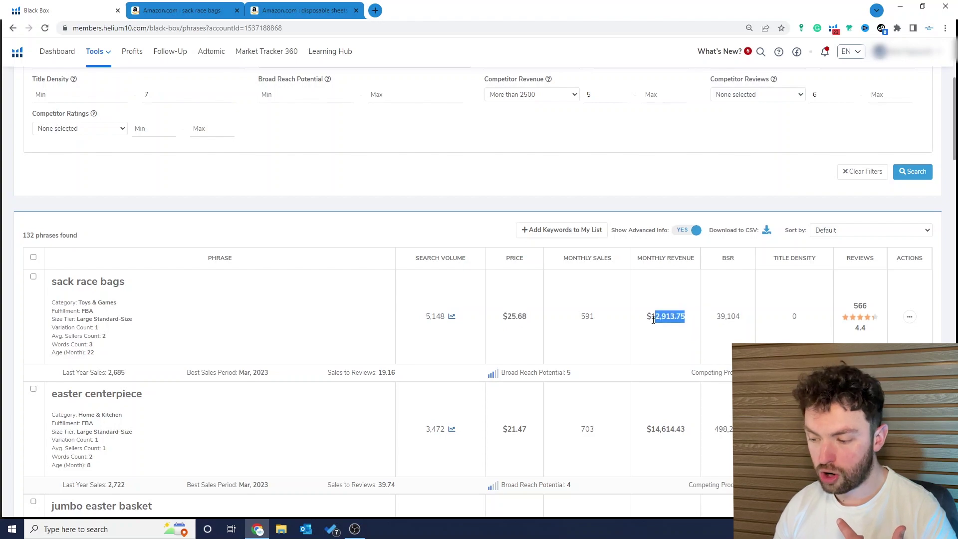
{"action": "left_click", "coordinate": [204, 9]}
{"action": "scroll", "coordinate": [499, 224], "scroll_direction": "up", "scroll_amount": 5}
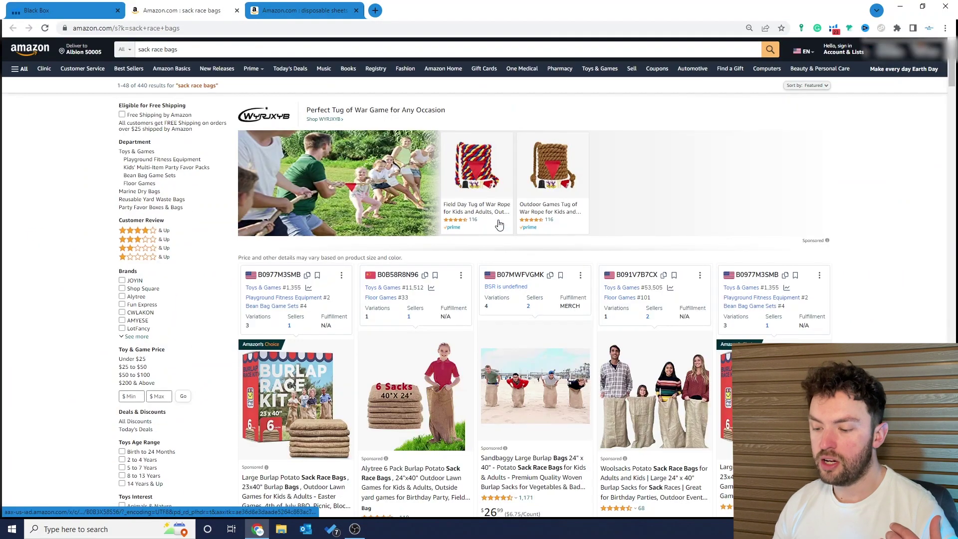
Step: Scroll the sack race bags product grid, with listings priced about $14.99 to $31.99
{"action": "scroll", "coordinate": [499, 225], "scroll_direction": "down", "scroll_amount": 3}
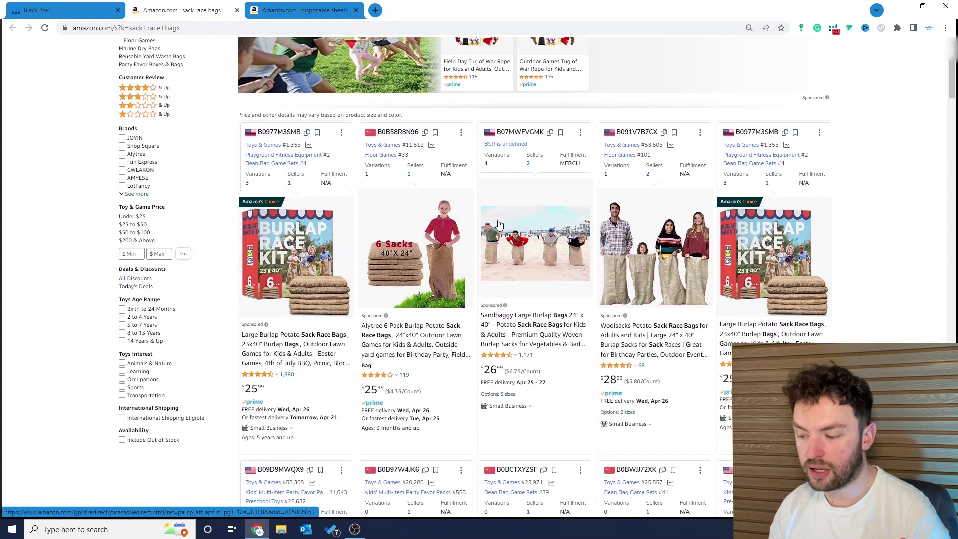
{"action": "scroll", "coordinate": [865, 283], "scroll_direction": "down", "scroll_amount": 2}
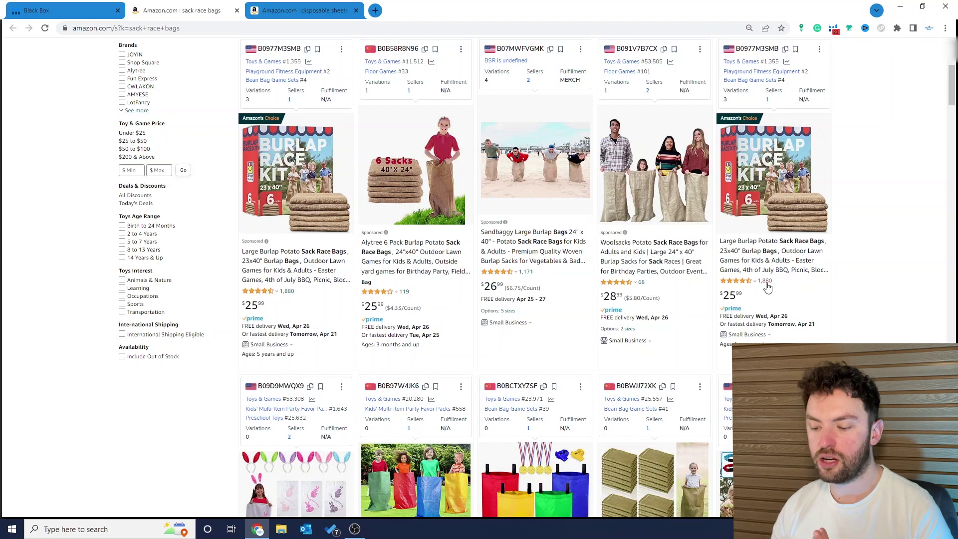
{"action": "scroll", "coordinate": [833, 292], "scroll_direction": "down", "scroll_amount": 3}
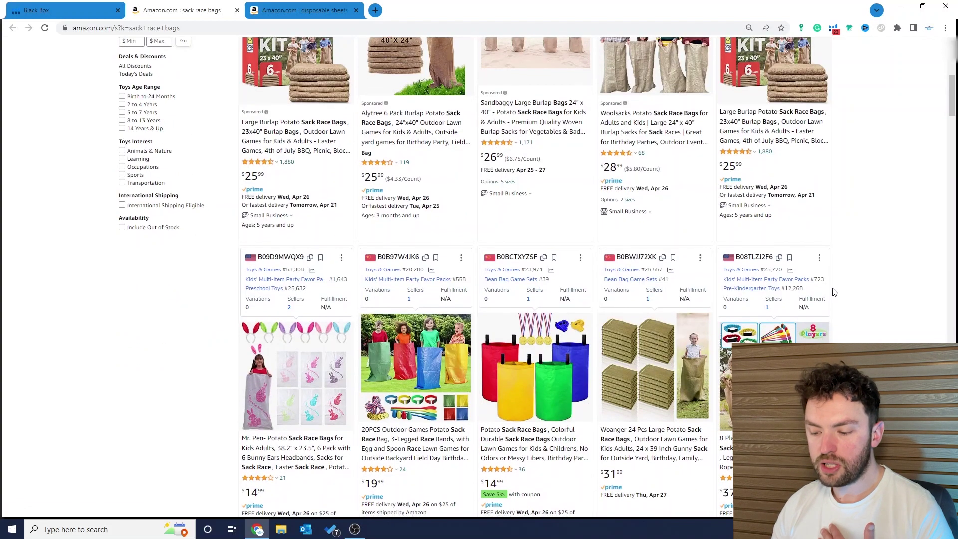
{"action": "scroll", "coordinate": [370, 324], "scroll_direction": "down", "scroll_amount": 2}
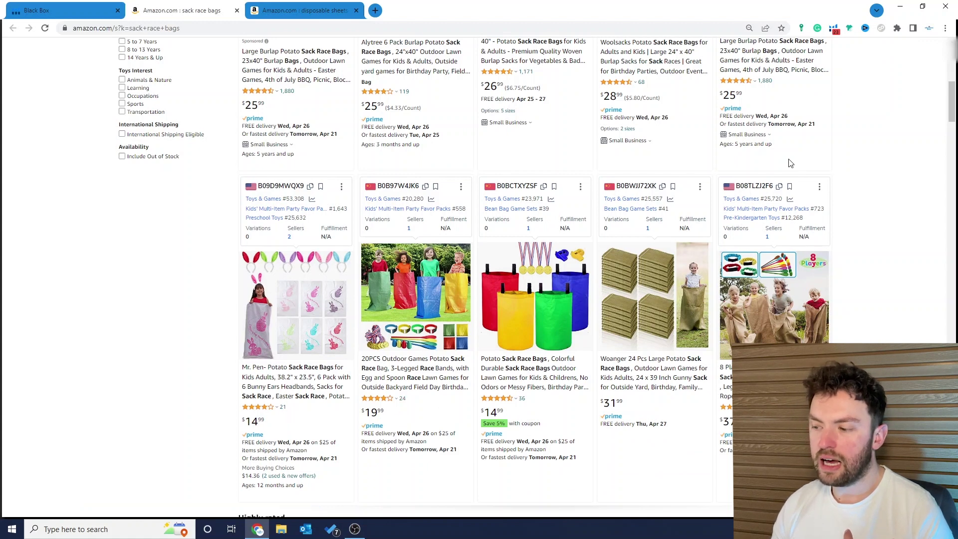
Step: Run Xray on sack race bags (5,148 volume, US$27 average price) and preview listed ASINs
{"action": "left_click", "coordinate": [834, 29]}
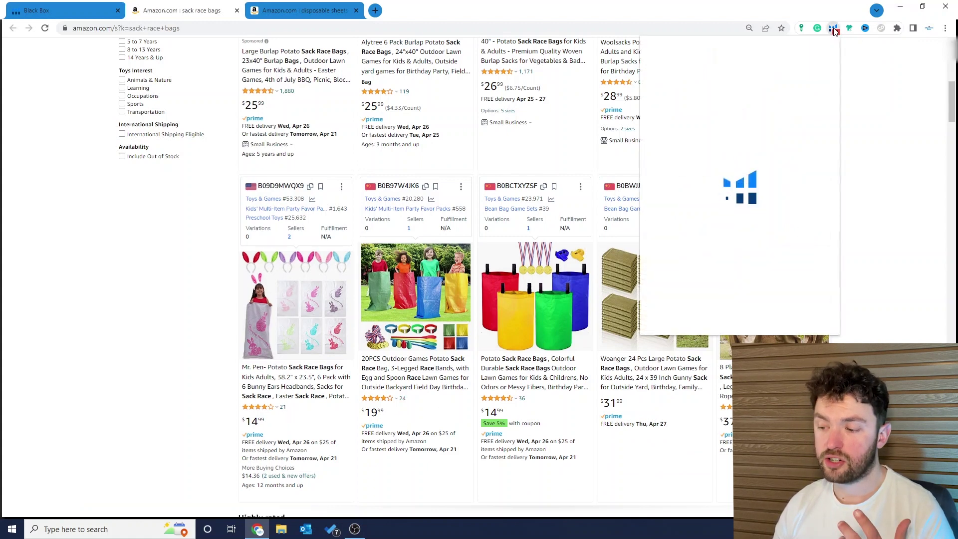
{"action": "left_click", "coordinate": [763, 107]}
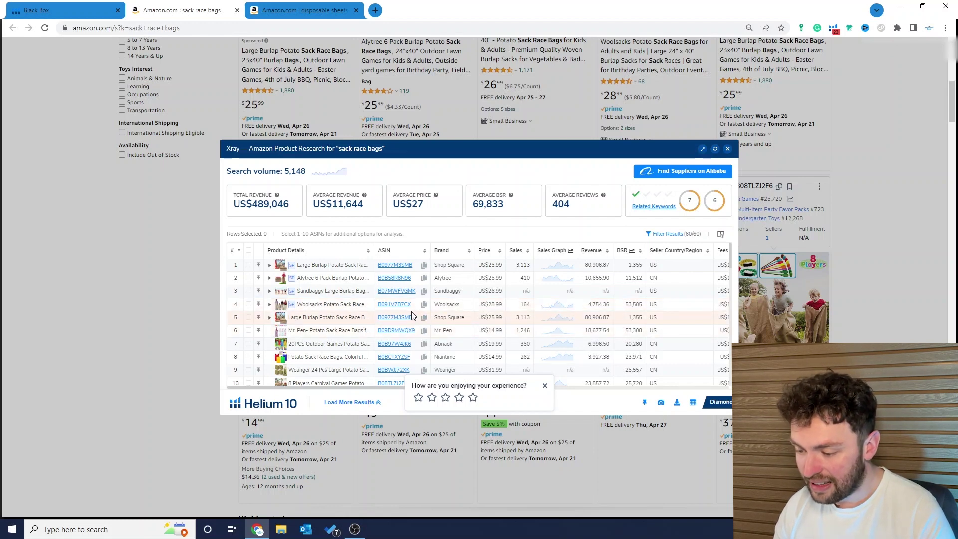
{"action": "mouse_move", "coordinate": [408, 333]}
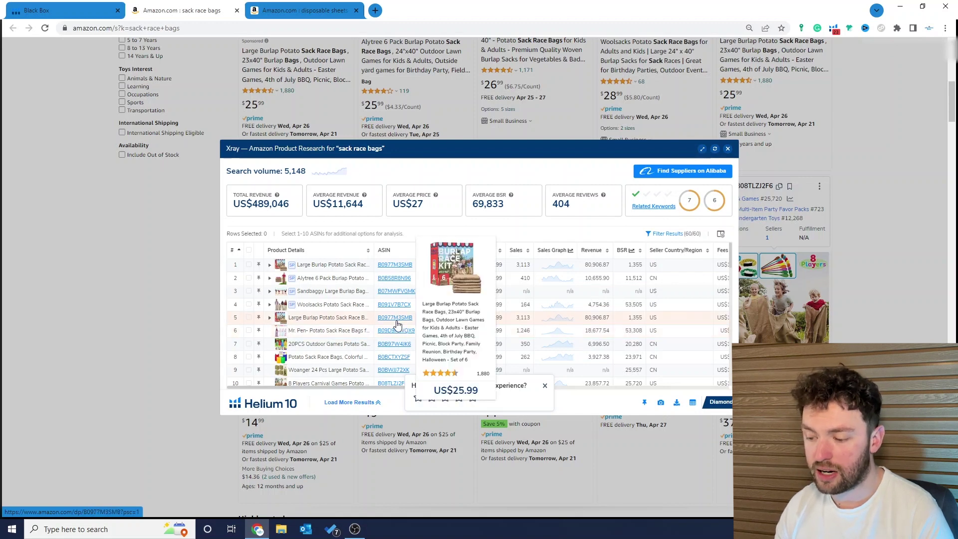
{"action": "mouse_move", "coordinate": [392, 352]}
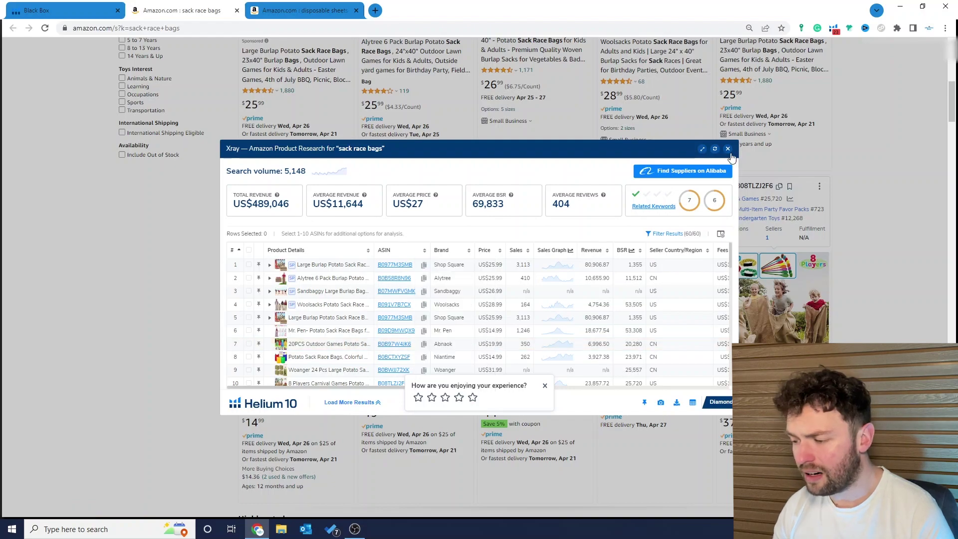
Step: Close Xray and scroll past Highly rated to further listings like the $14.99 potato sacks
{"action": "left_click", "coordinate": [886, 249]}
{"action": "scroll", "coordinate": [853, 225], "scroll_direction": "down", "scroll_amount": 8}
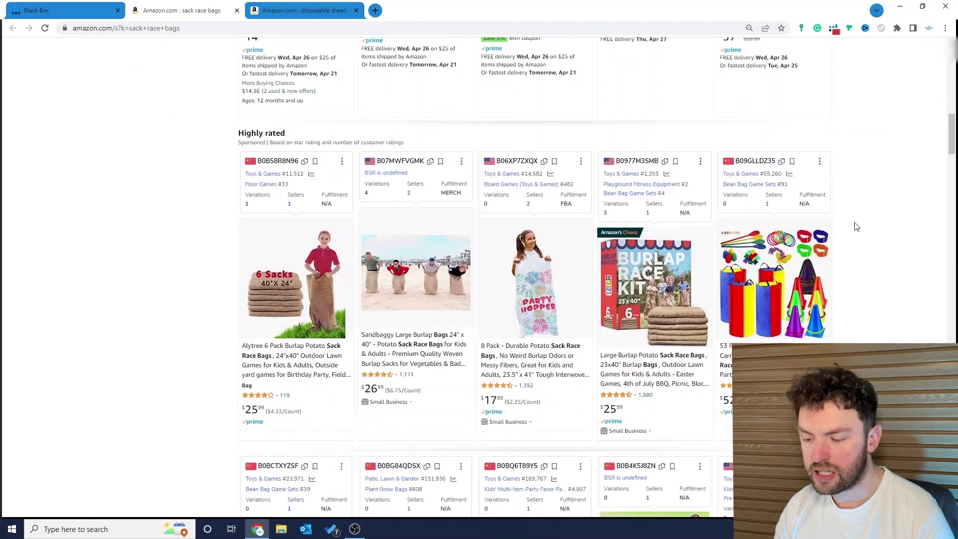
{"action": "scroll", "coordinate": [856, 227], "scroll_direction": "down", "scroll_amount": 7}
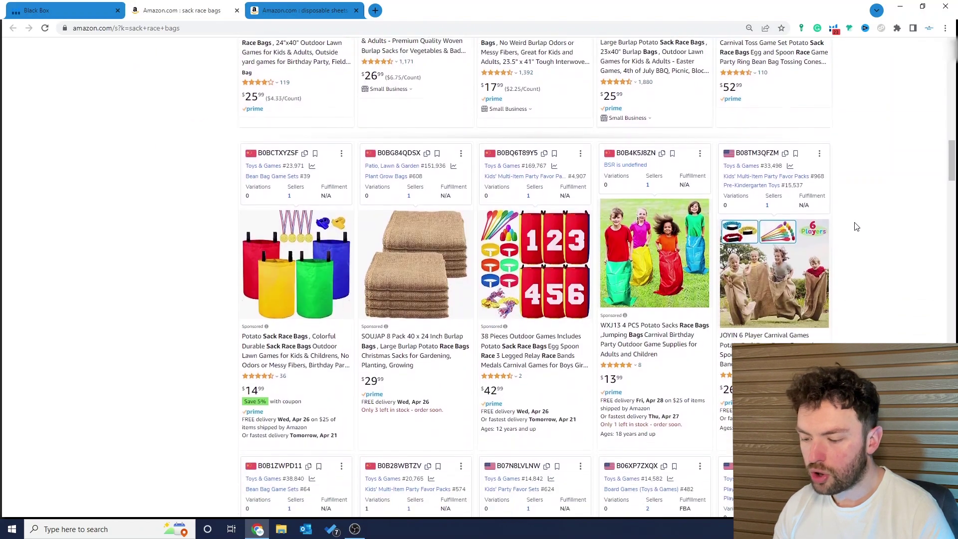
{"action": "scroll", "coordinate": [857, 227], "scroll_direction": "down", "scroll_amount": 6}
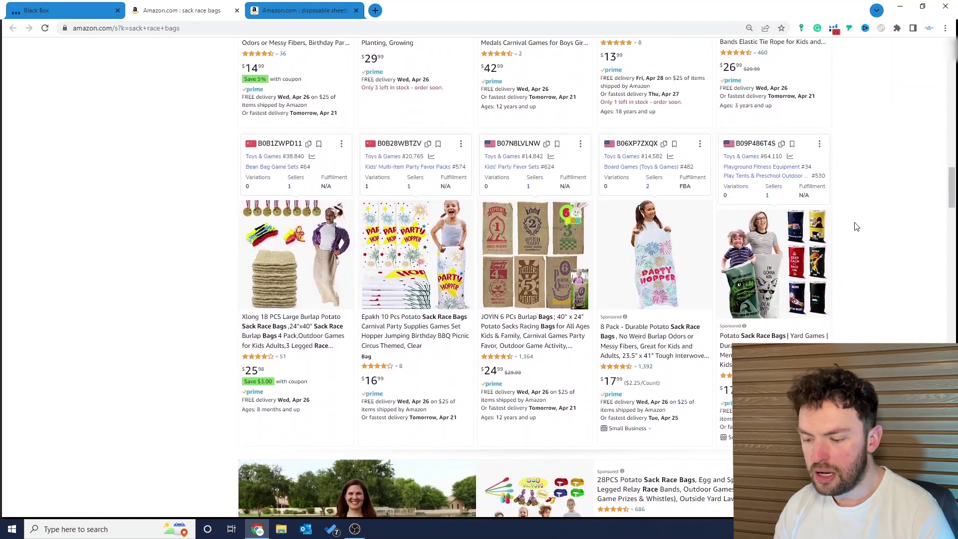
{"action": "scroll", "coordinate": [857, 226], "scroll_direction": "down", "scroll_amount": 10}
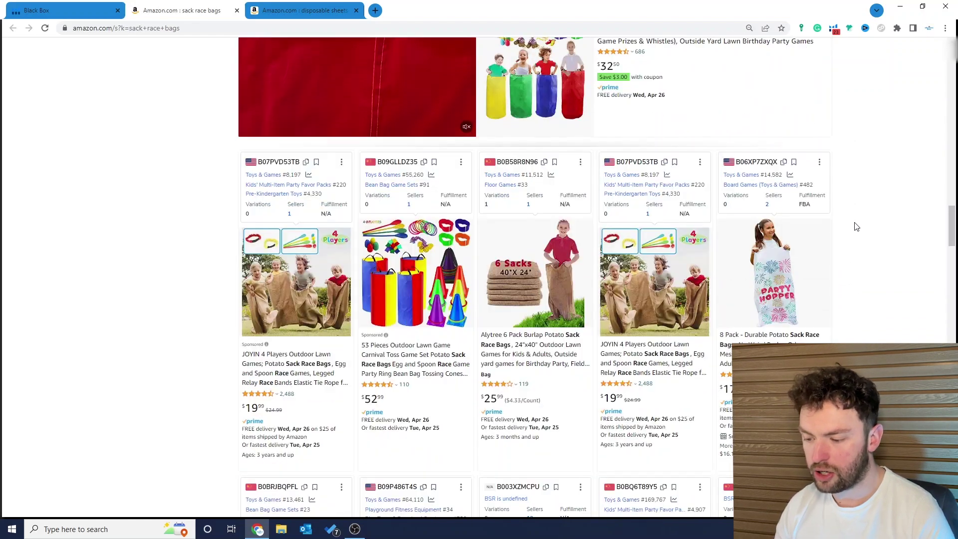
{"action": "scroll", "coordinate": [857, 227], "scroll_direction": "down", "scroll_amount": 2}
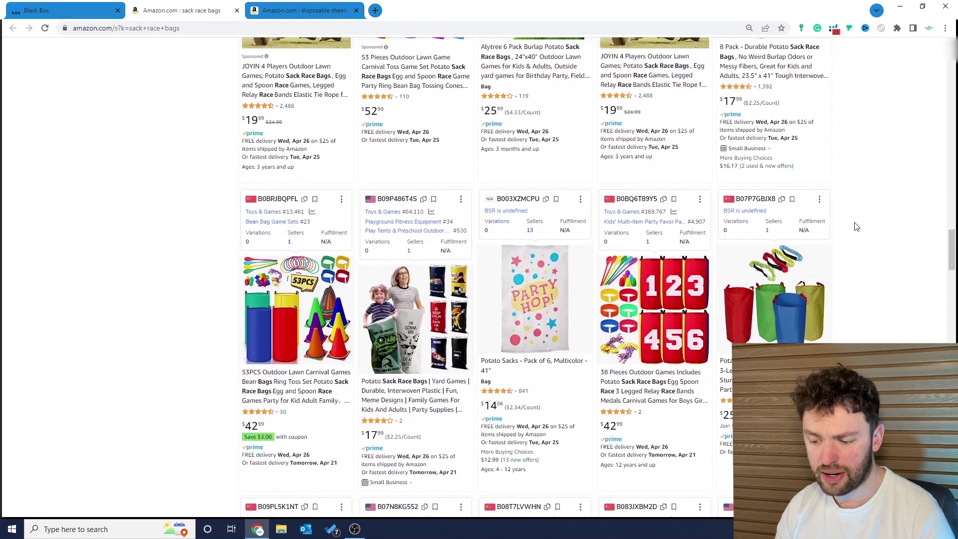